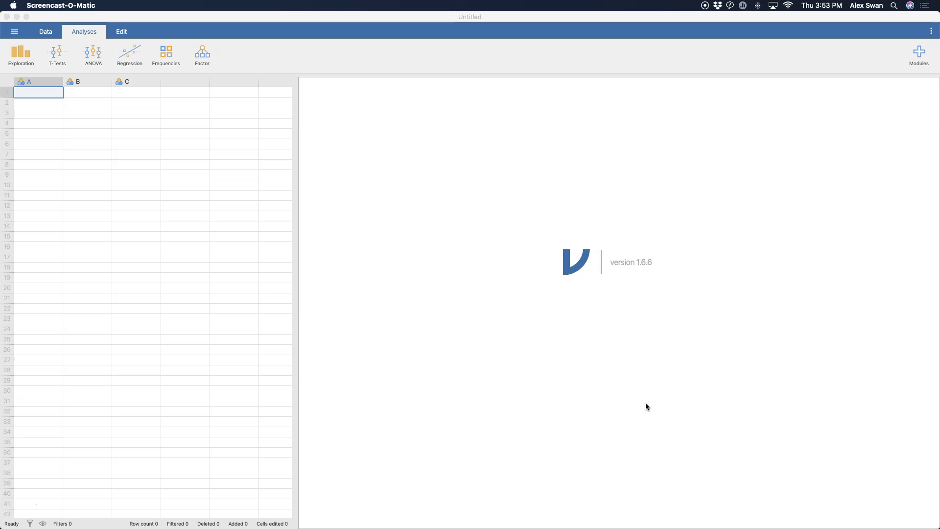
click(488, 305)
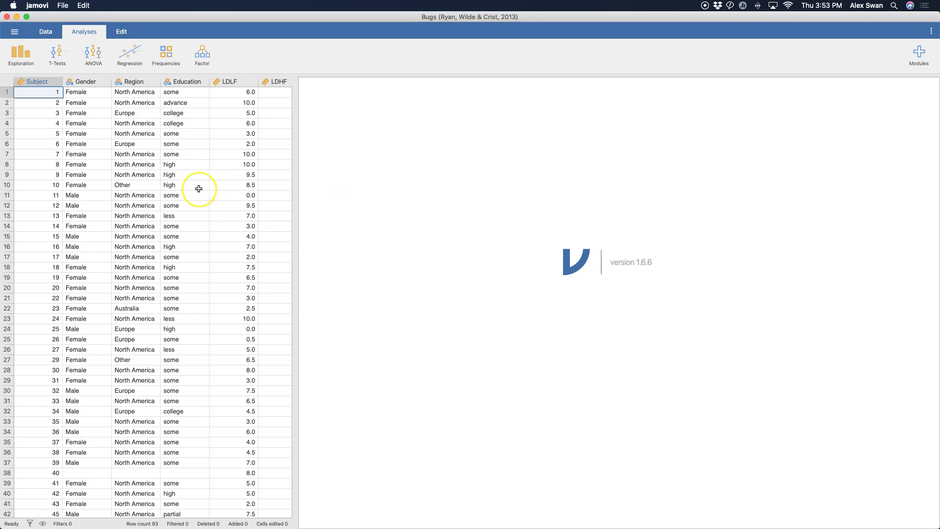
scroll(219, 201, right, 10)
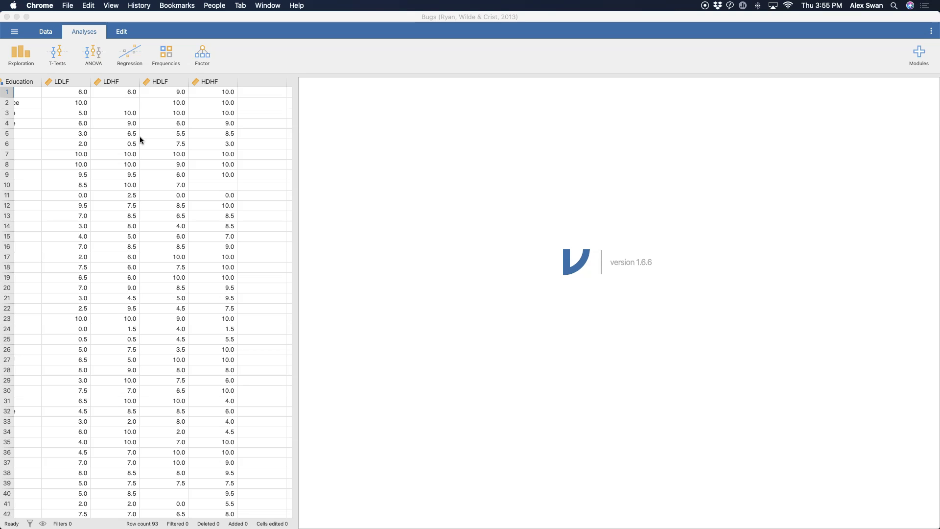
scroll(145, 205, left, 5)
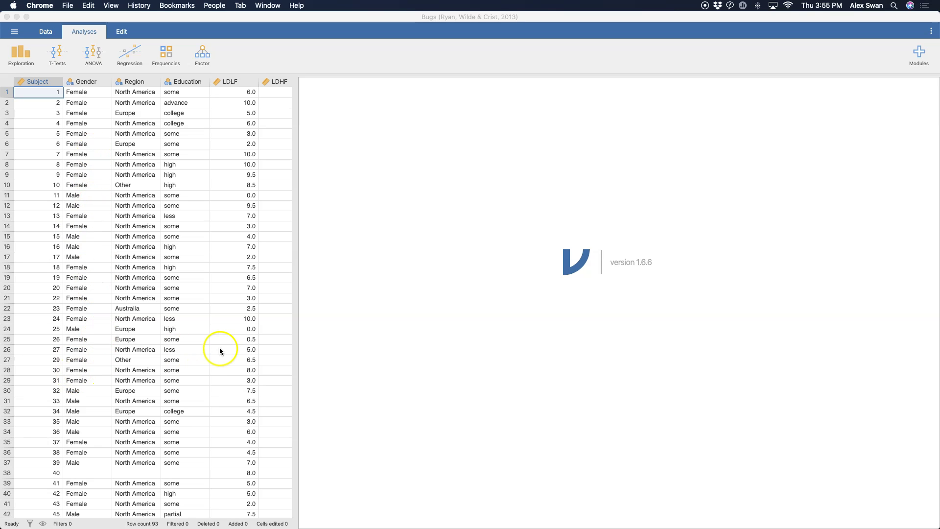
scroll(100, 350, down, 10)
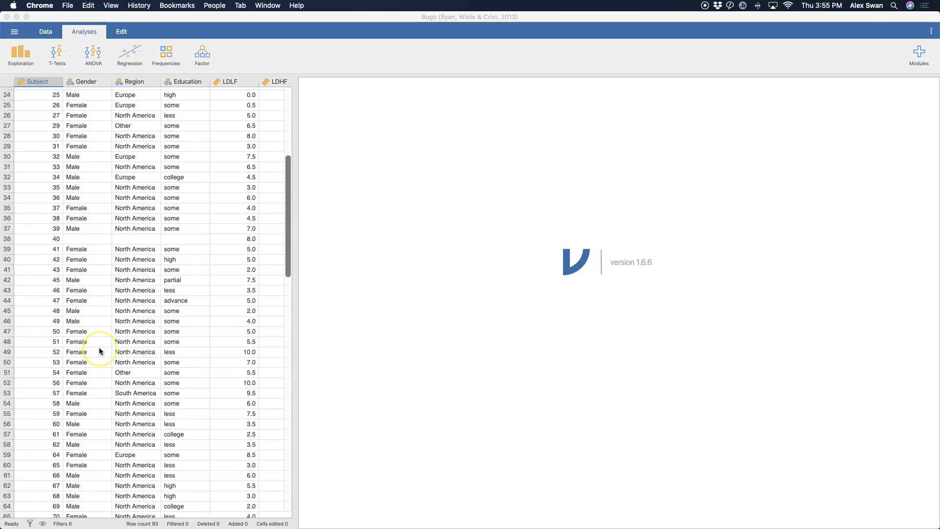
scroll(99, 347, down, 5)
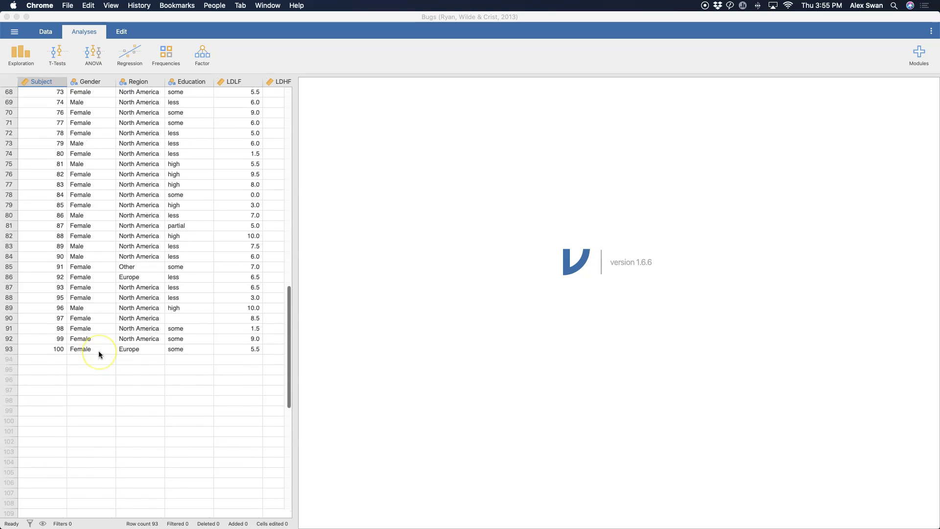
scroll(98, 350, up, 10)
scroll(98, 351, up, 3)
scroll(99, 351, right, 5)
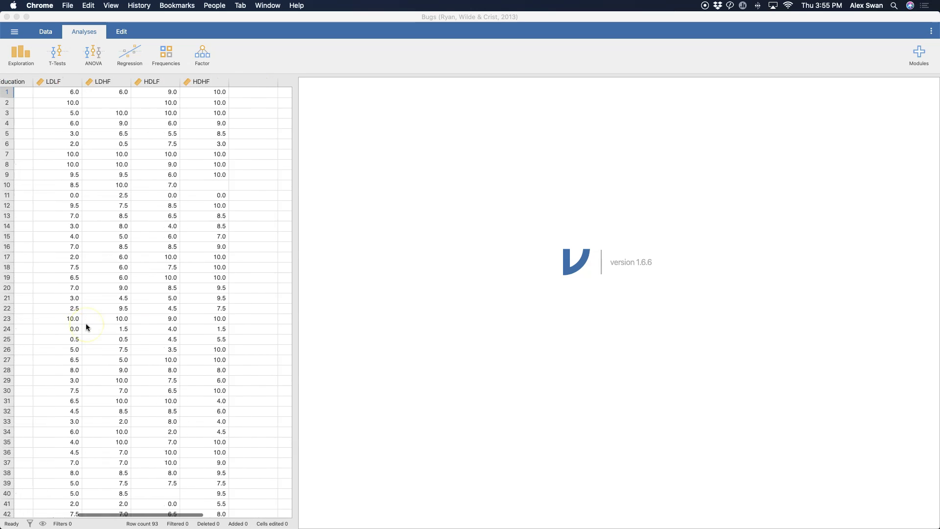
scroll(86, 323, right, 1)
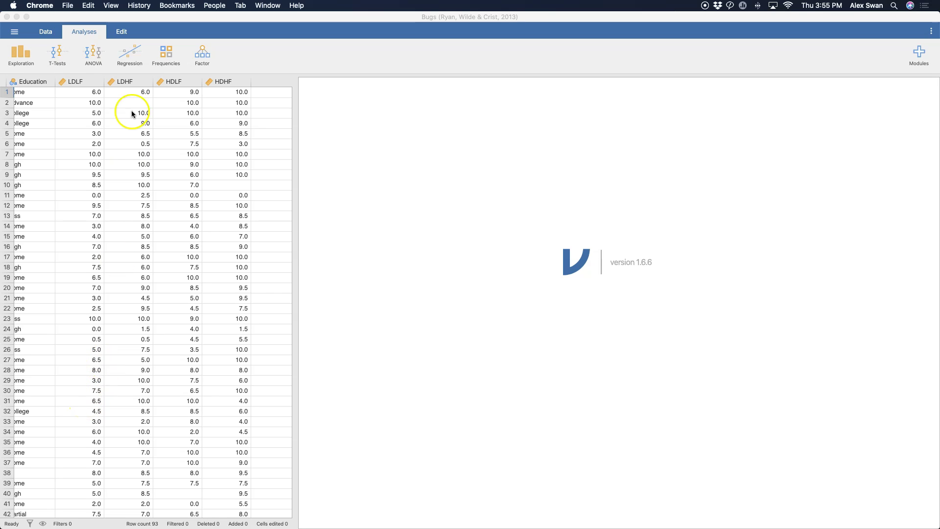
Start a Repeated Measures ANOVA on the Bugs data with Gender as the between-subjects factor
click(95, 59)
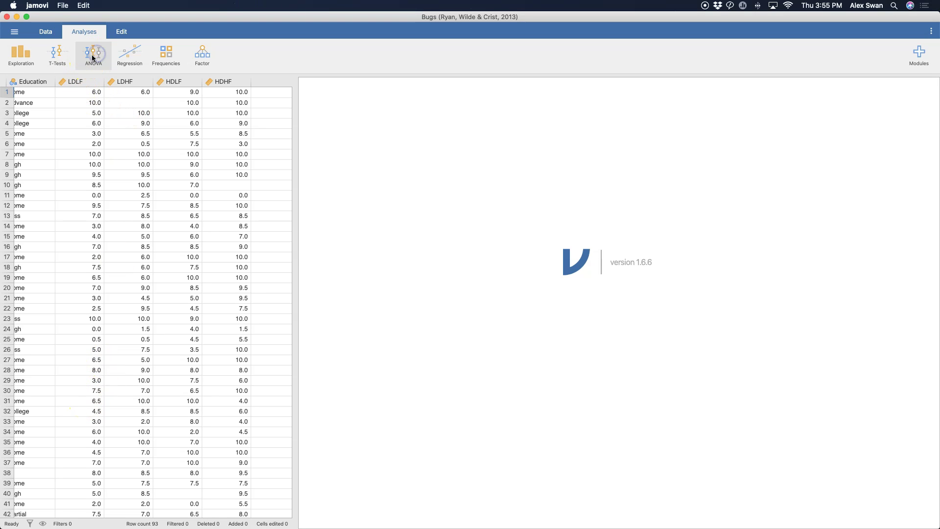
click(100, 58)
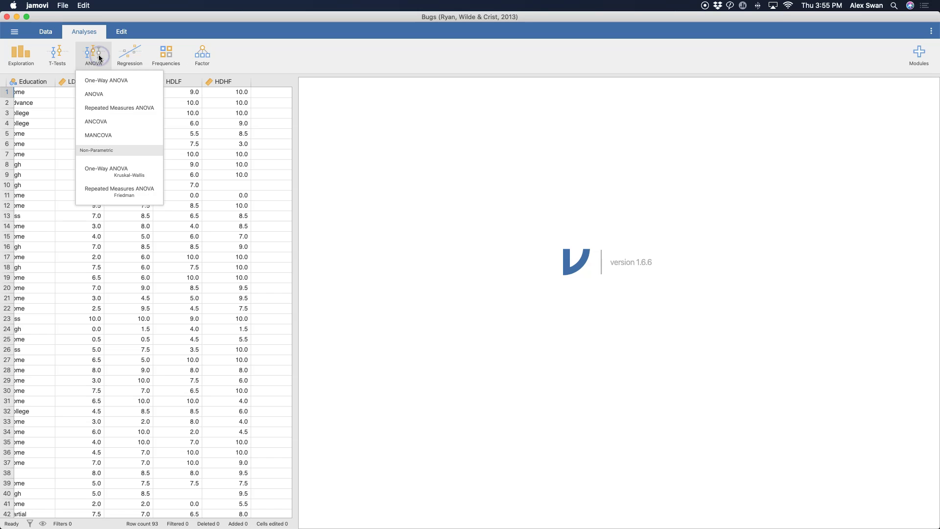
click(107, 107)
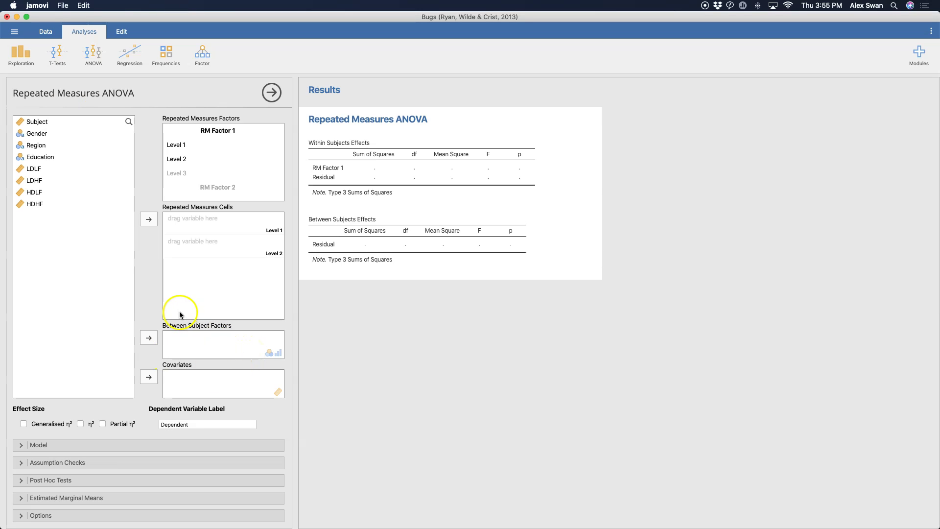
drag(37, 133, 206, 347)
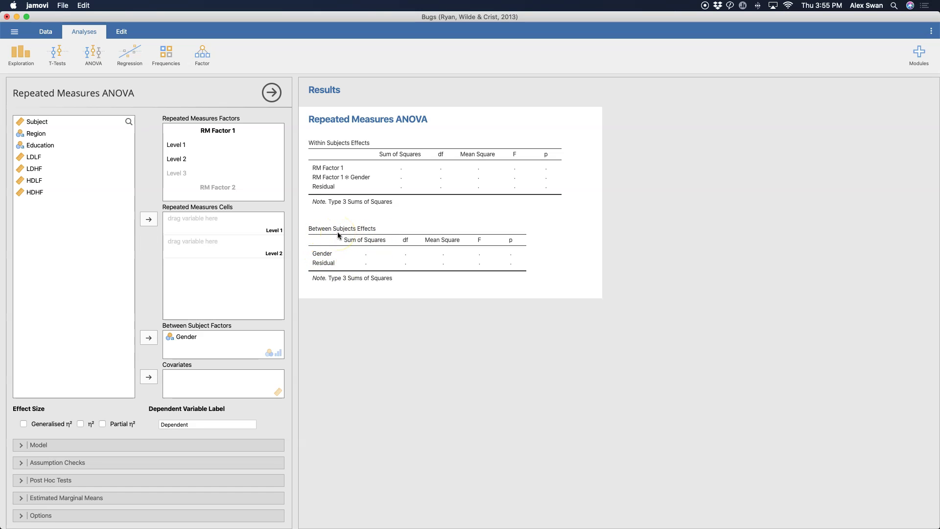
Rename RM Factor 1 to Digust with levels Low and High, and RM Factor 2 to Fright
click(214, 131)
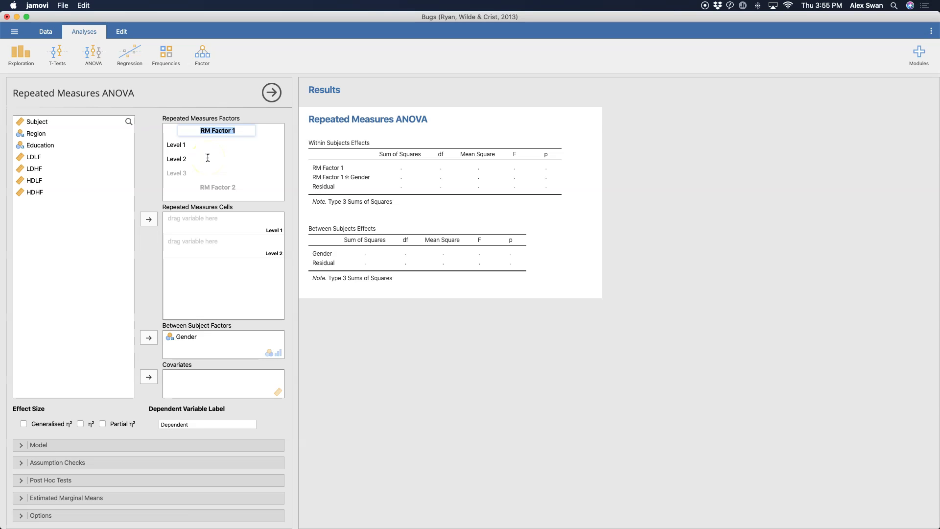
text(Digust)
click(175, 147)
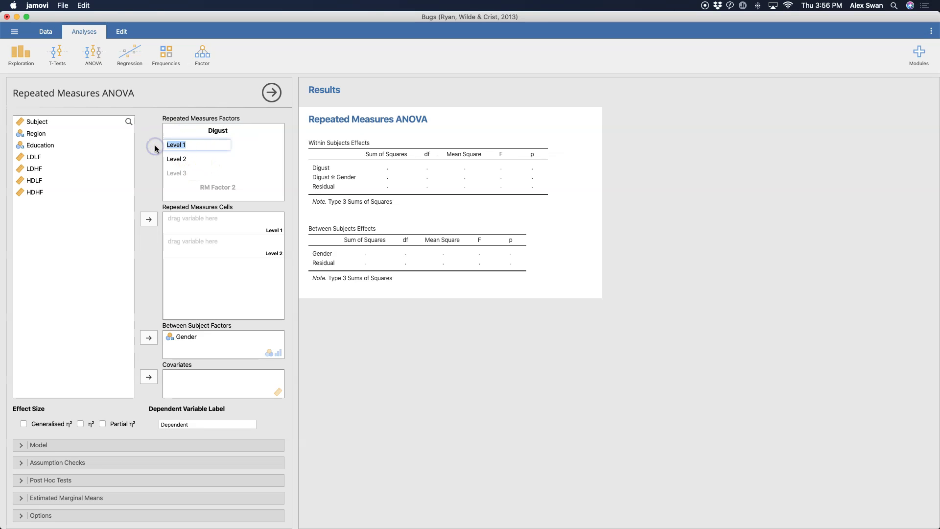
text(Low)
click(178, 159)
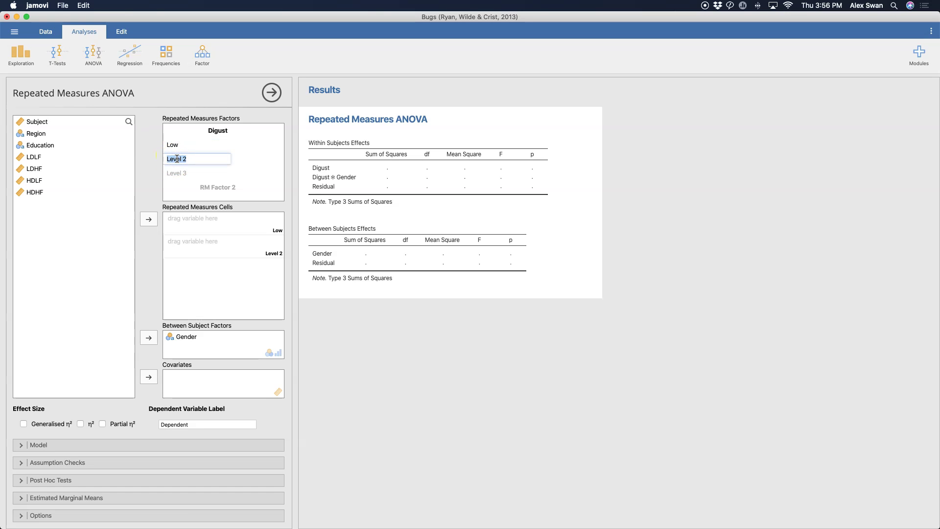
text(High)
click(212, 191)
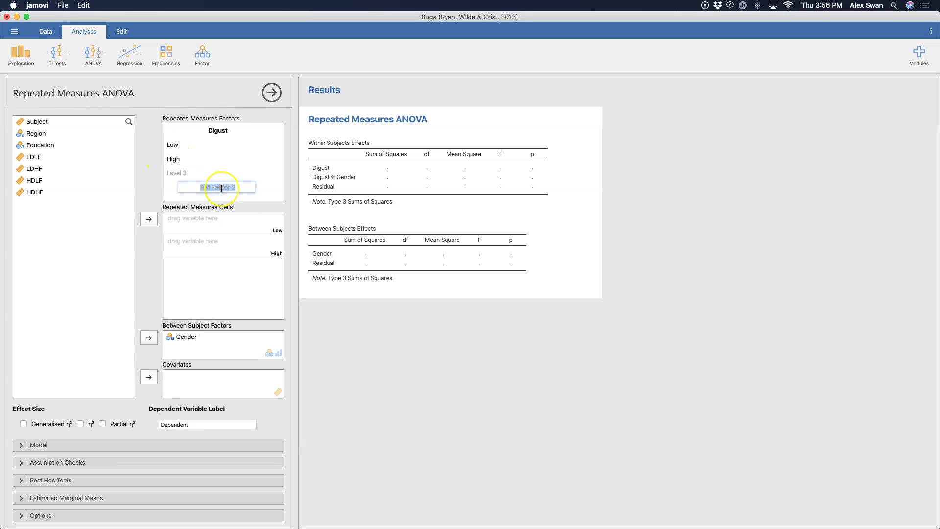
text(Fright)
Confirm Fright as the second factor and rename its Level A and Level B to Low and High
key(Return)
scroll(247, 185, down, 3)
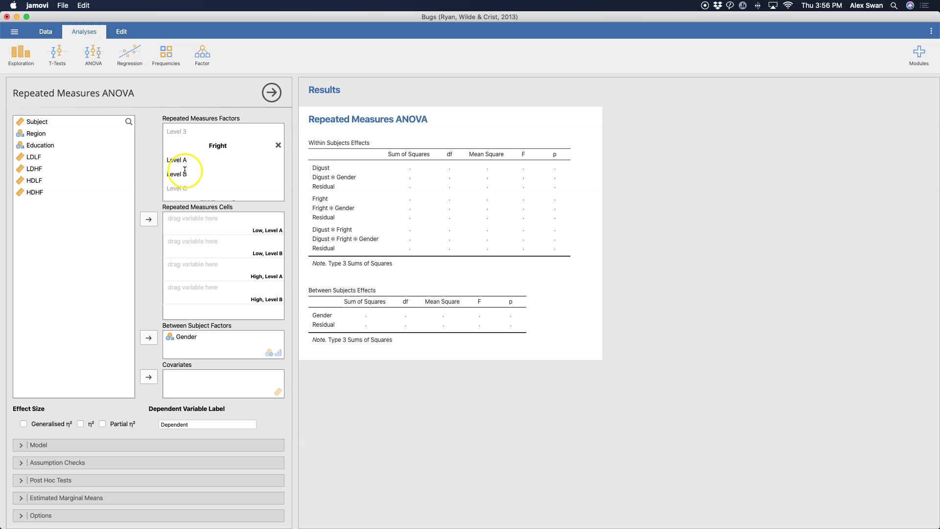
scroll(186, 169, up, 2)
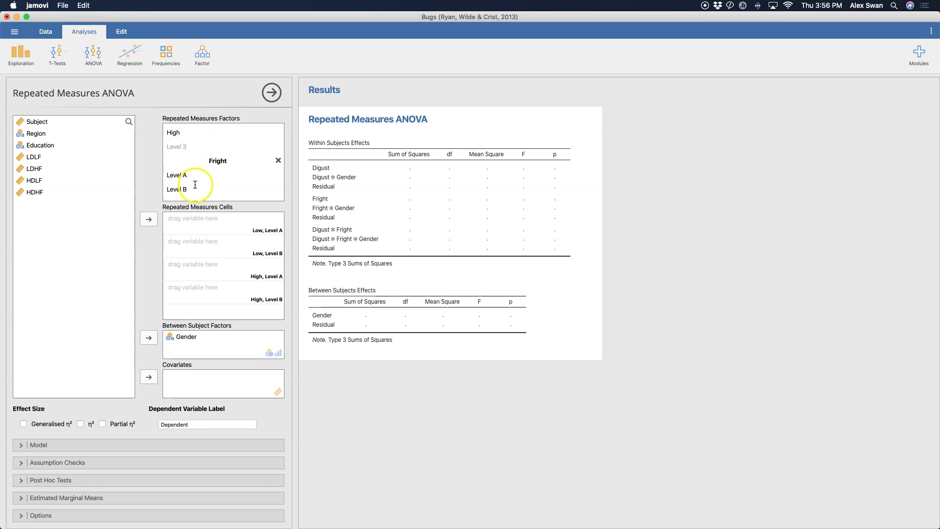
scroll(197, 185, down, 3)
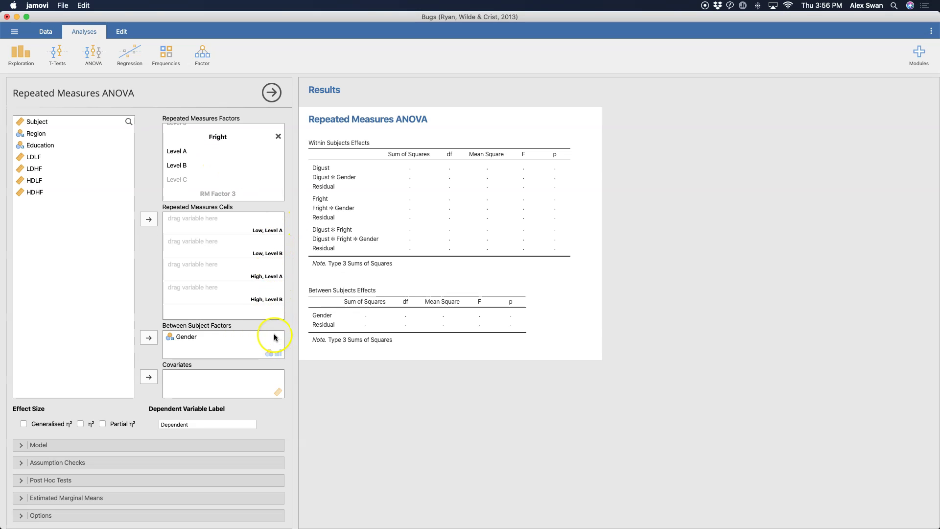
click(186, 151)
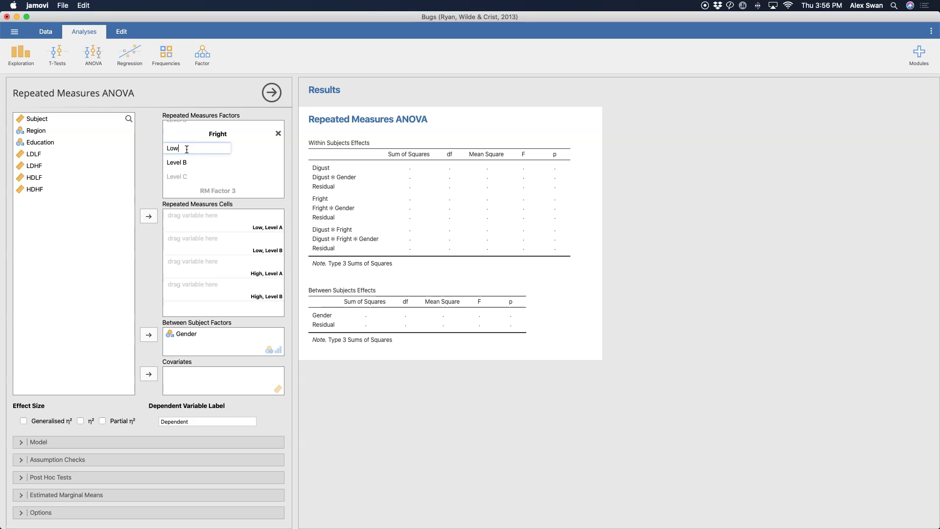
click(188, 162)
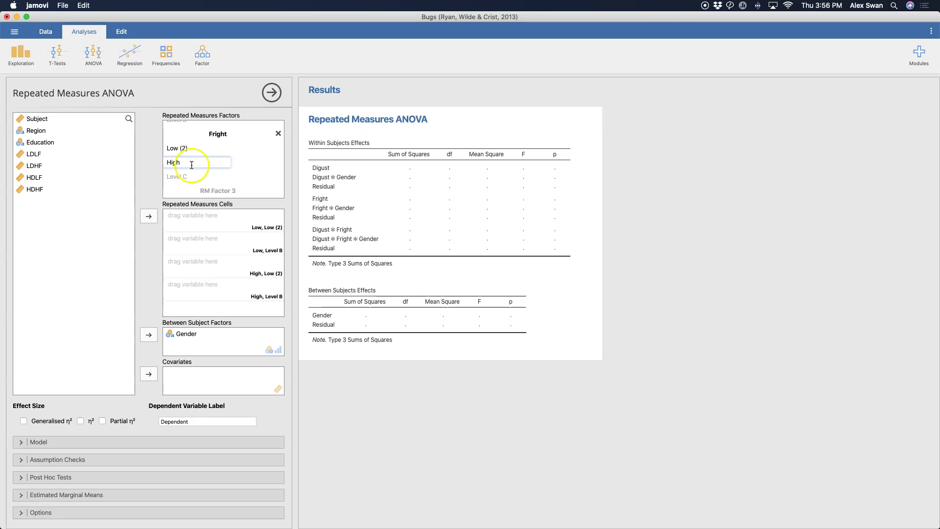
click(153, 184)
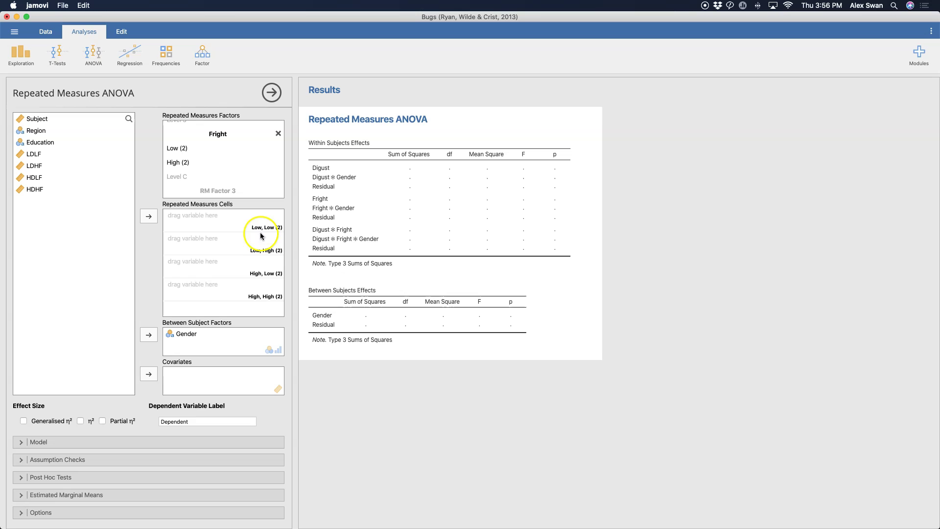
scroll(172, 171, up, 5)
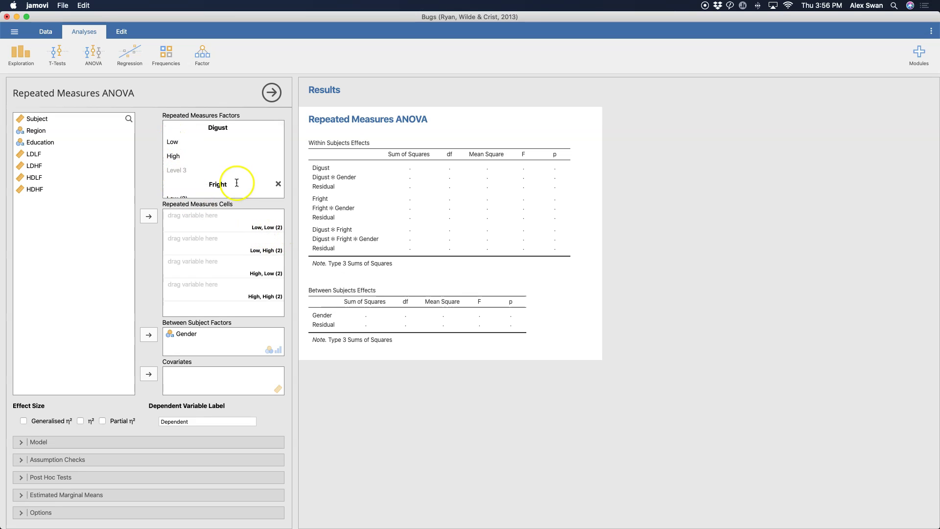
scroll(238, 184, down, 3)
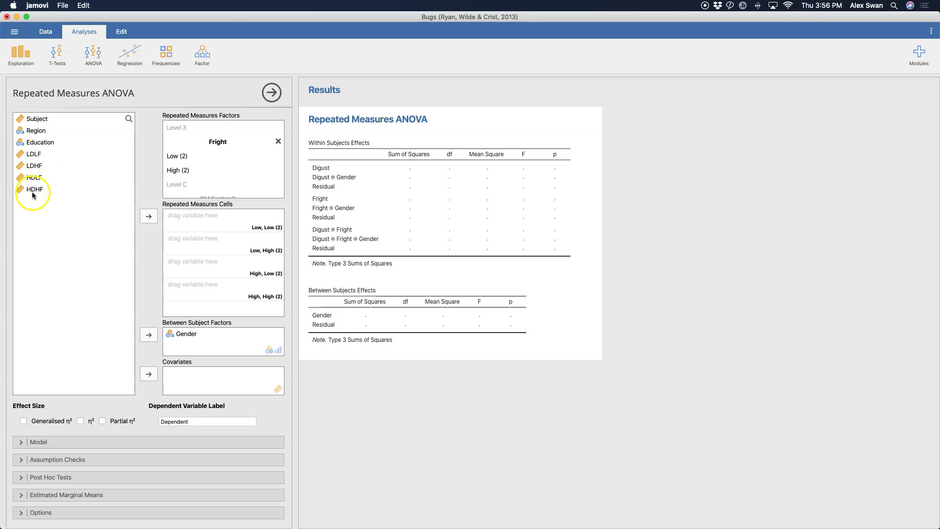
Assign LDLF, LDHF, HDLF and HDHF to the four repeated measures cells
click(40, 160)
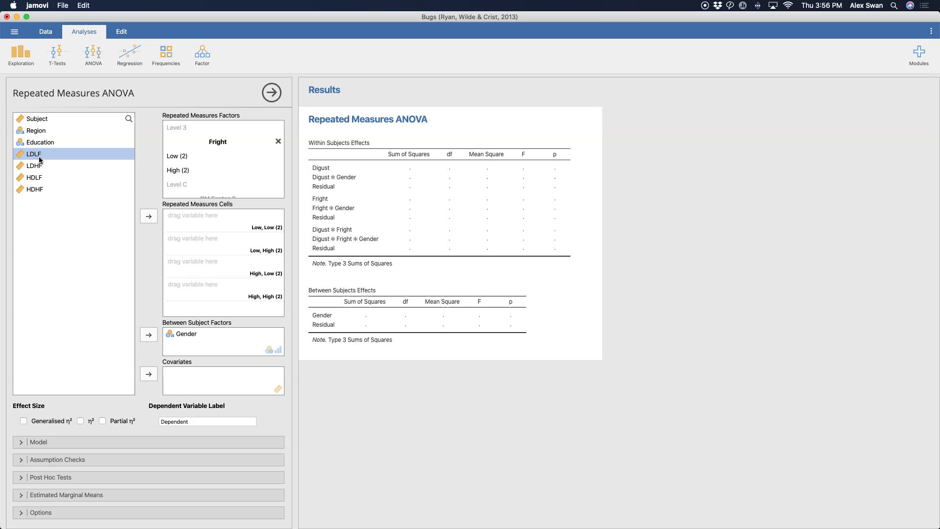
shift+click(41, 190)
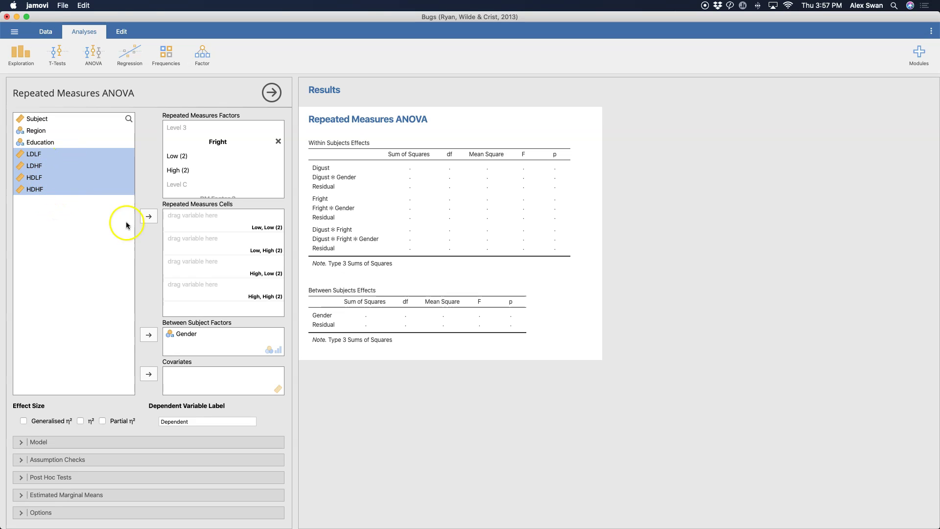
click(147, 217)
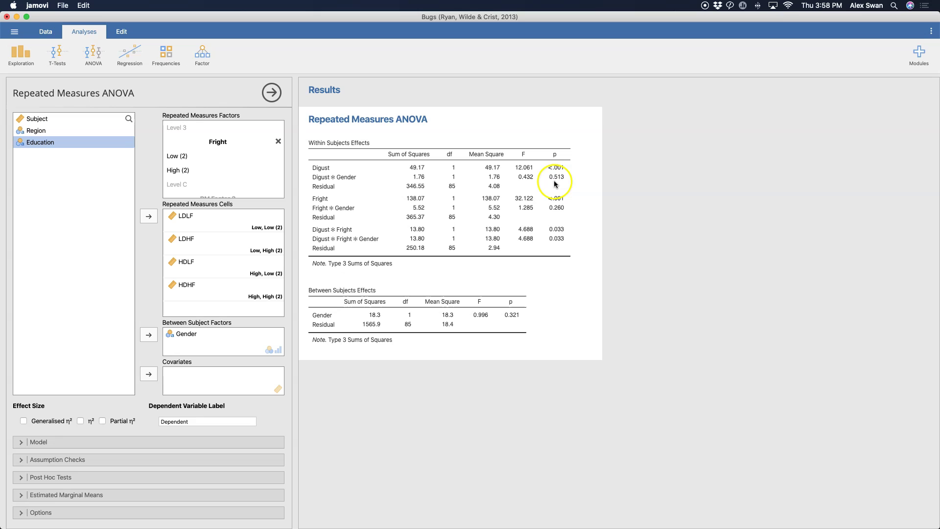
Set the dependent variable label to Hostility
click(190, 422)
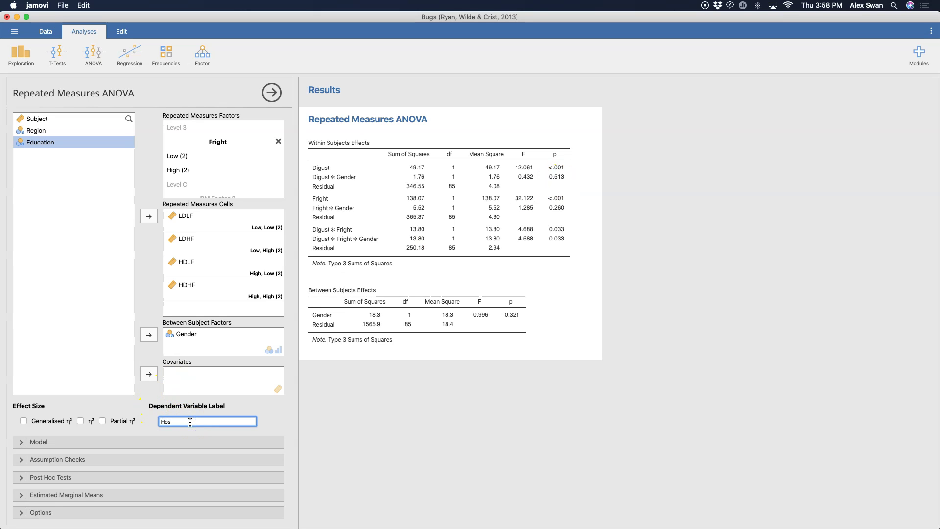
text(Hostility)
key(Return)
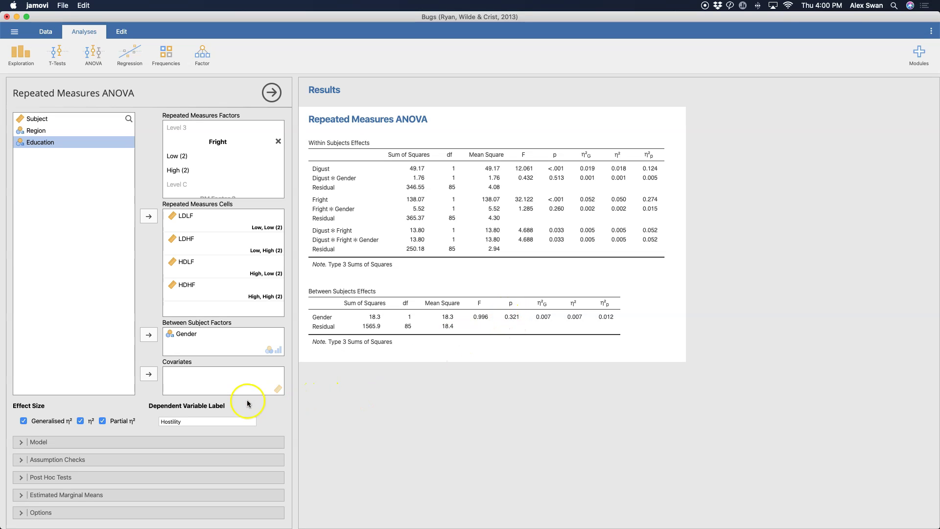
Review the model terms Digust, Fright, Digust ✻ Fright and Gender, then show Assumption Checks
click(86, 442)
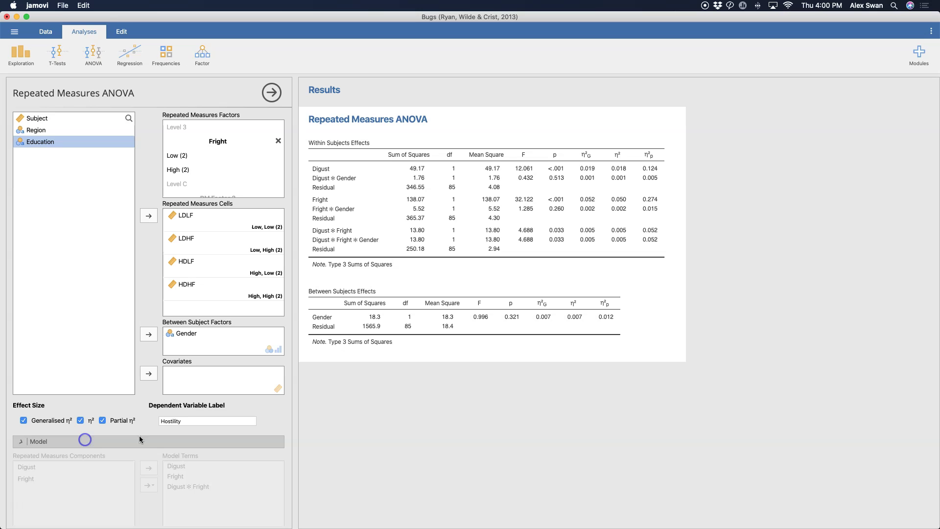
scroll(160, 378, down, 5)
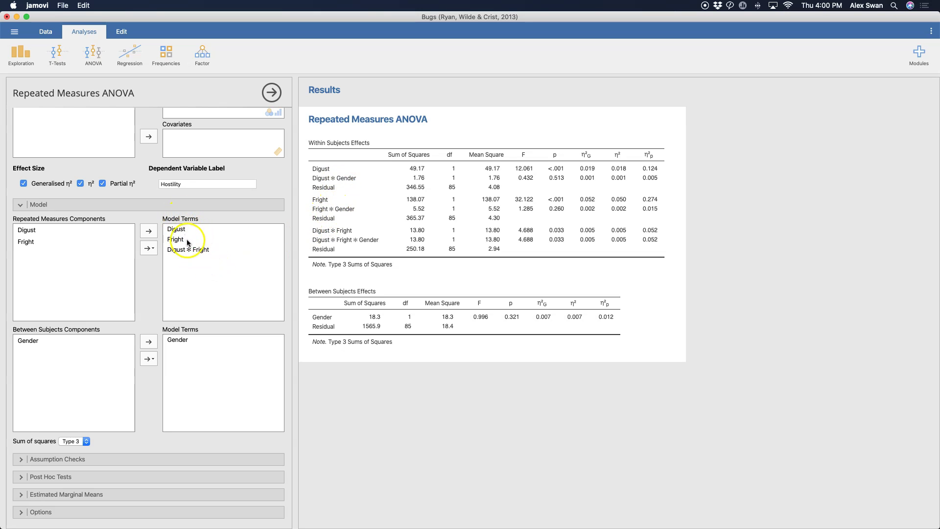
click(20, 205)
click(24, 460)
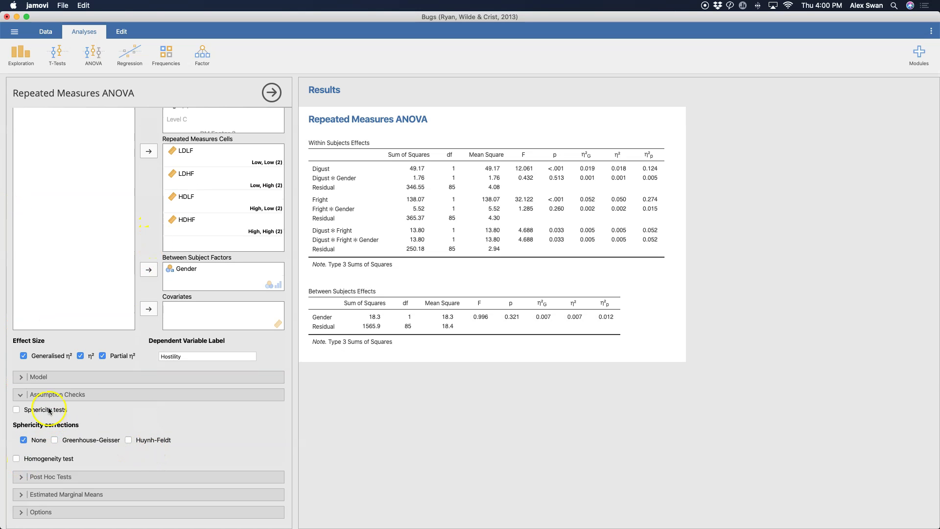
Add sphericity tests and Levene's homogeneity of variances test to the results
click(49, 411)
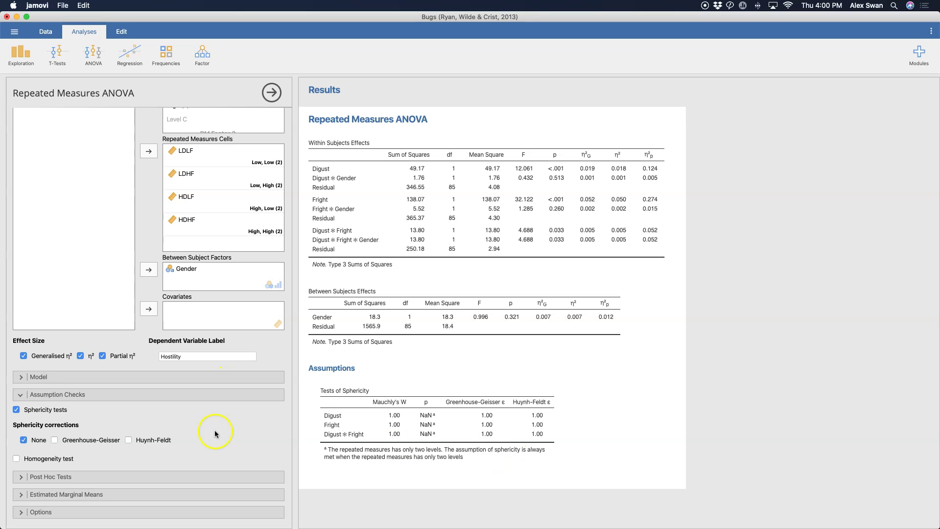
click(55, 460)
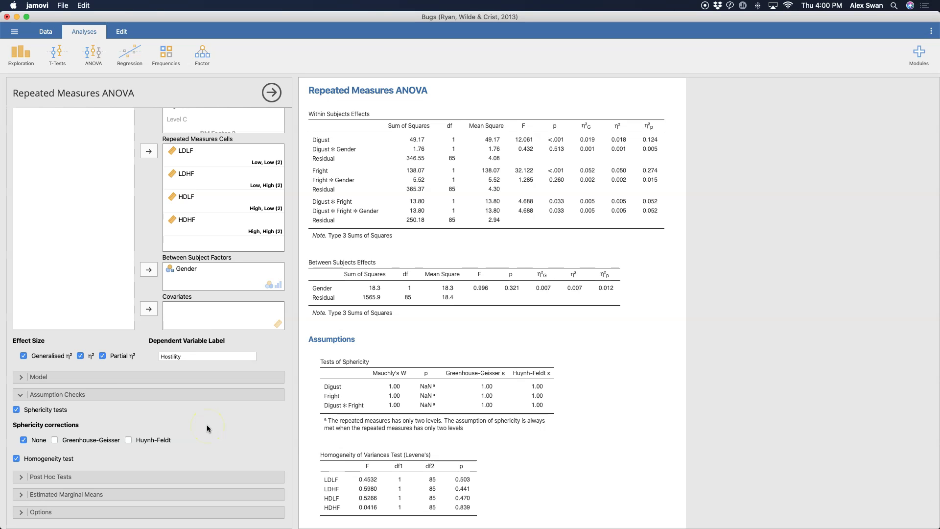
scroll(621, 432, down, 2)
click(326, 448)
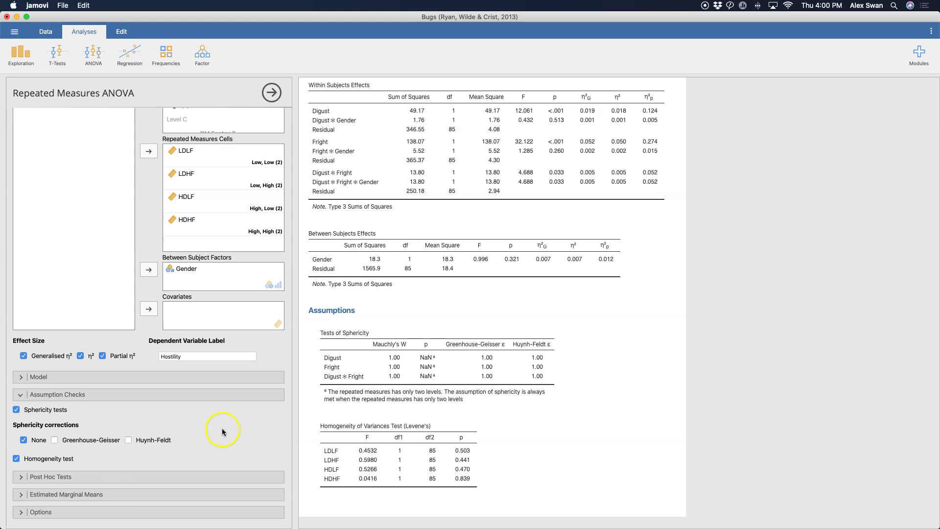
click(23, 478)
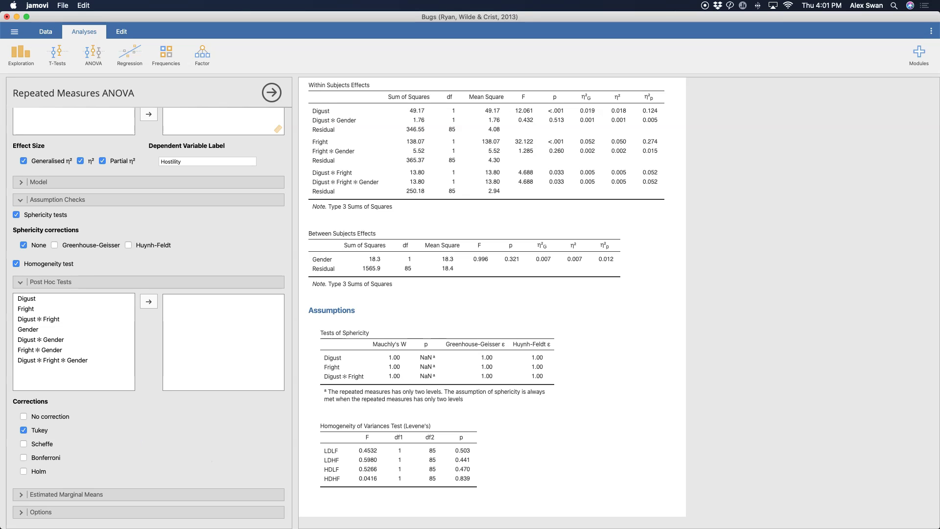
Run Tukey post hoc comparisons on the Digust ✻ Fright interaction only
click(37, 320)
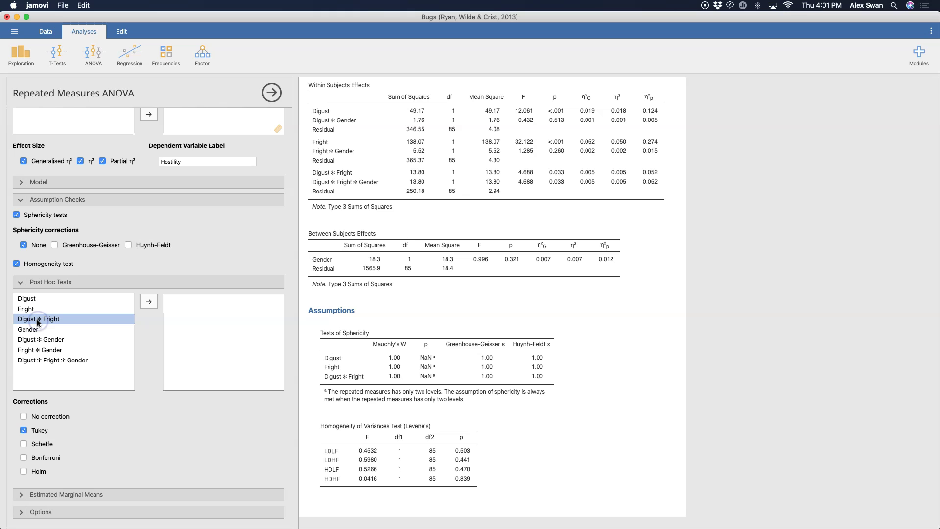
super+click(49, 340)
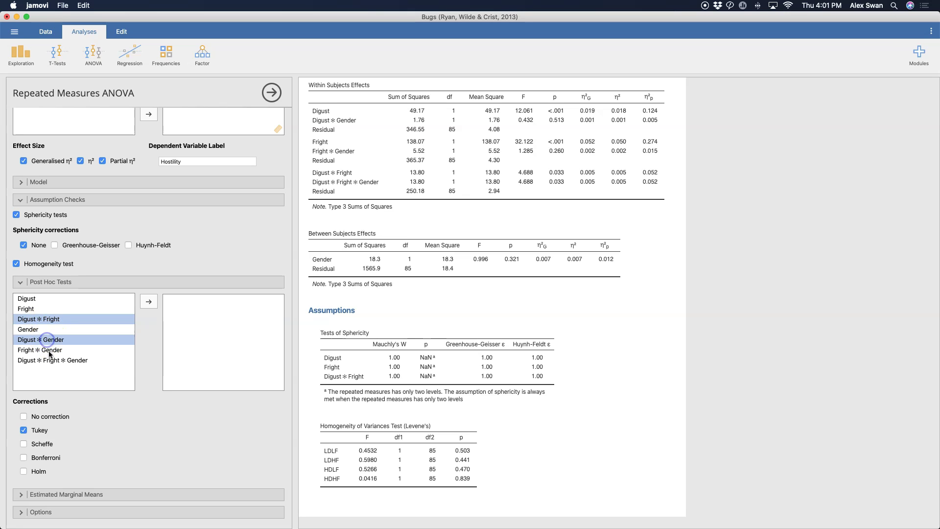
click(52, 328)
click(52, 320)
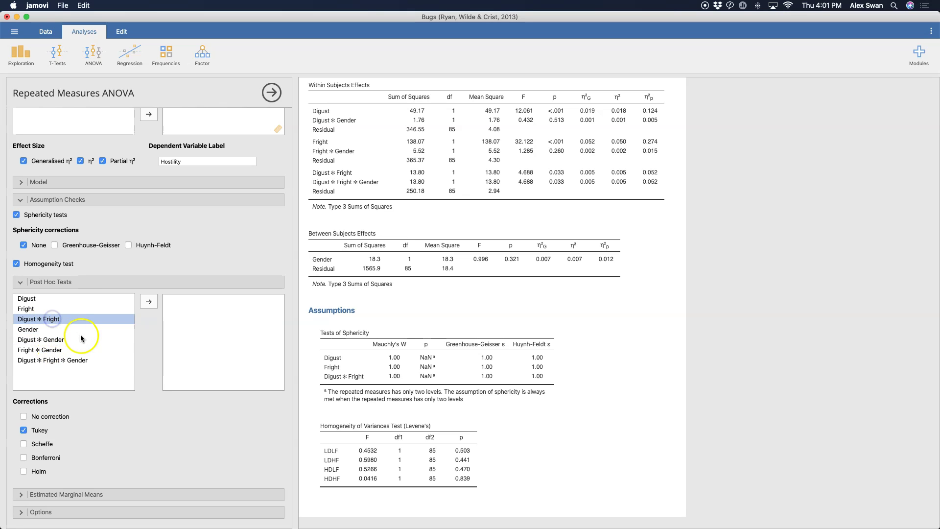
click(143, 306)
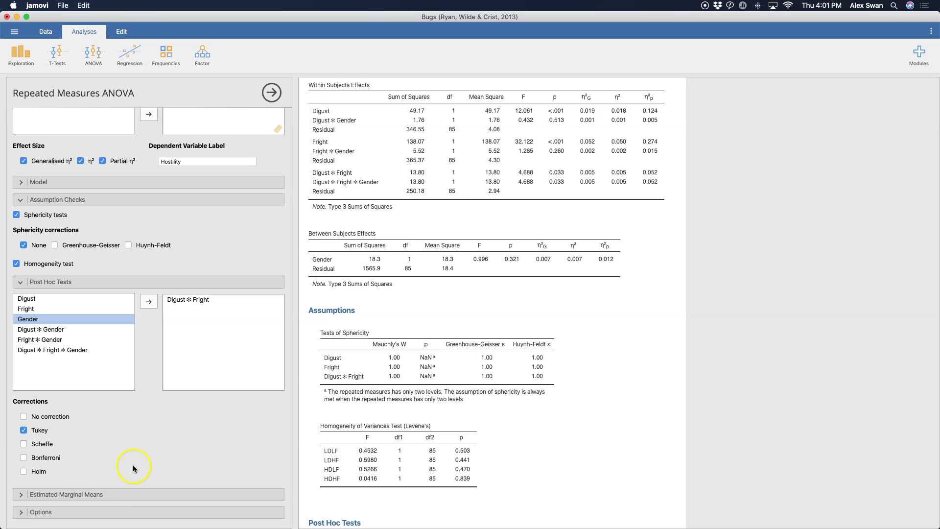
click(122, 494)
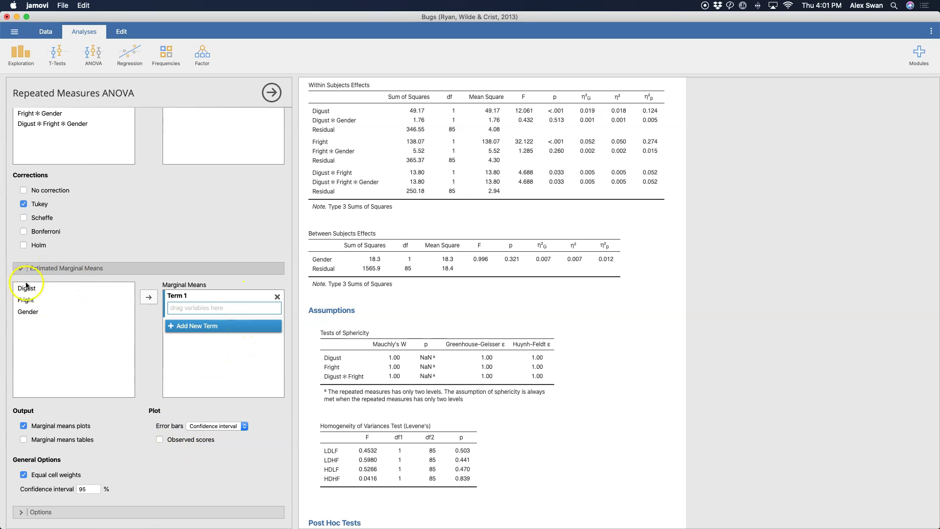
Set marginal means Terms 1–4 to Digust, Fright, Gender and Digust ✻ Fright
drag(27, 288, 199, 309)
click(195, 325)
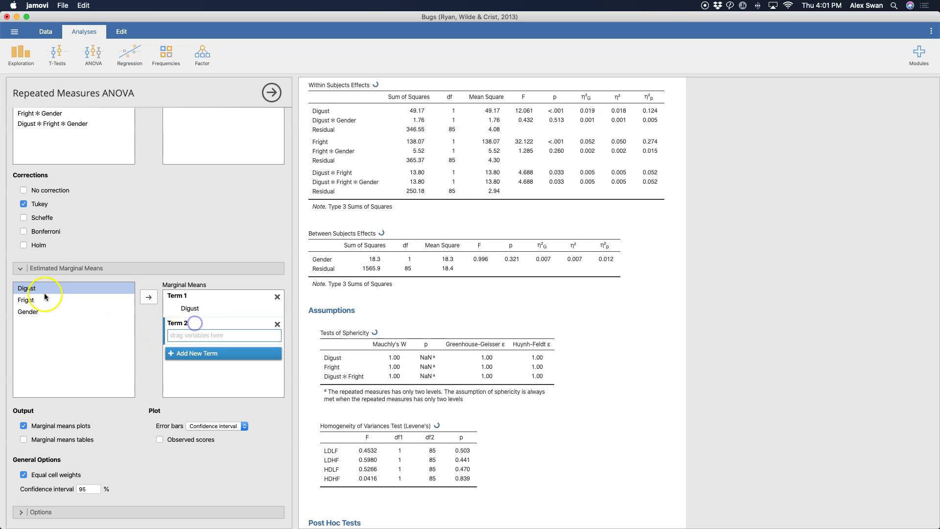
drag(27, 299, 204, 380)
click(197, 358)
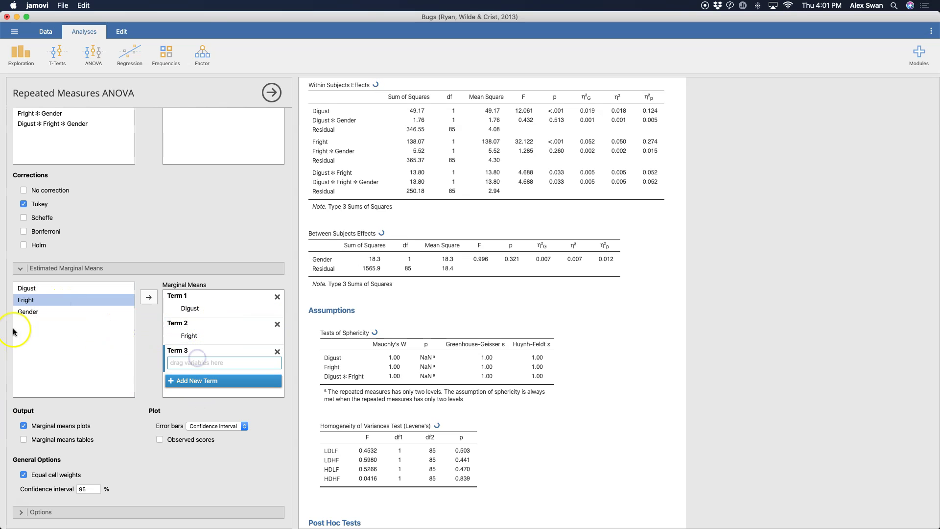
drag(46, 312, 191, 366)
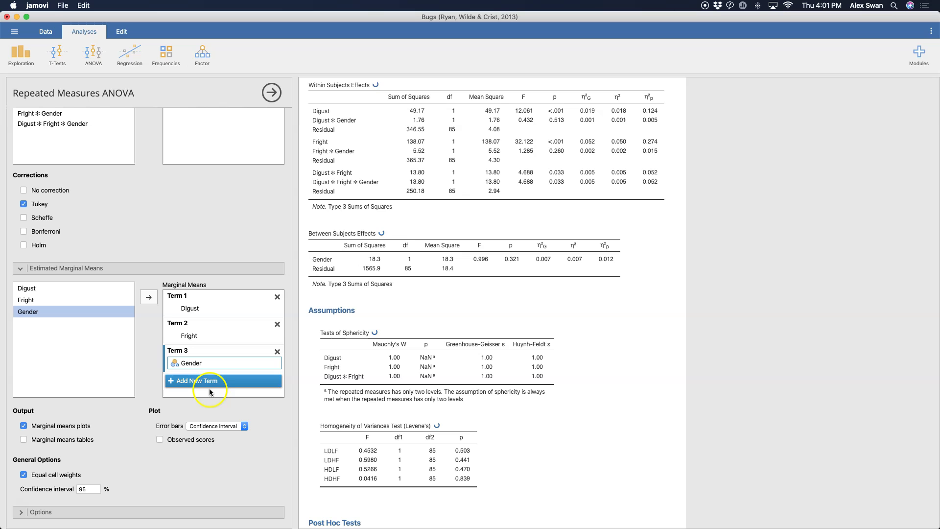
click(210, 381)
drag(26, 289, 190, 388)
drag(30, 305, 197, 380)
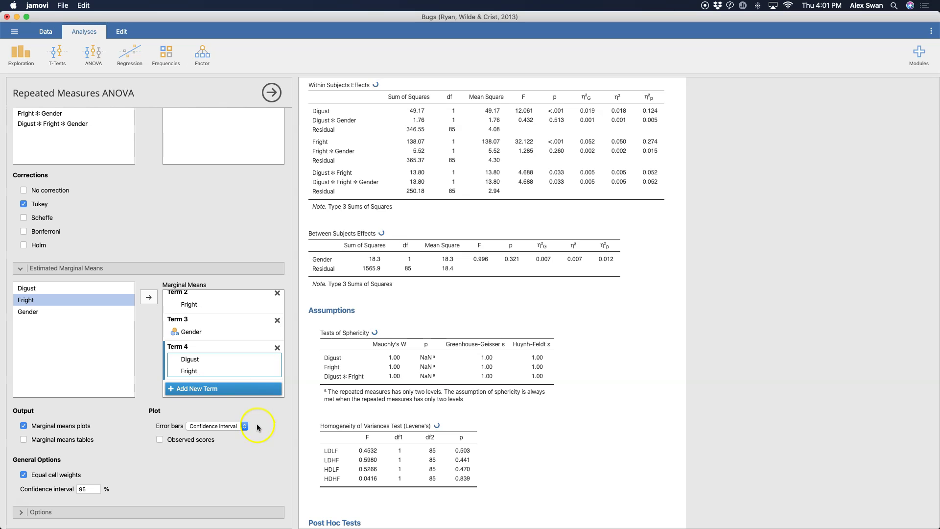
Use standard-error bars on the plots and also output marginal means tables
click(219, 427)
click(218, 433)
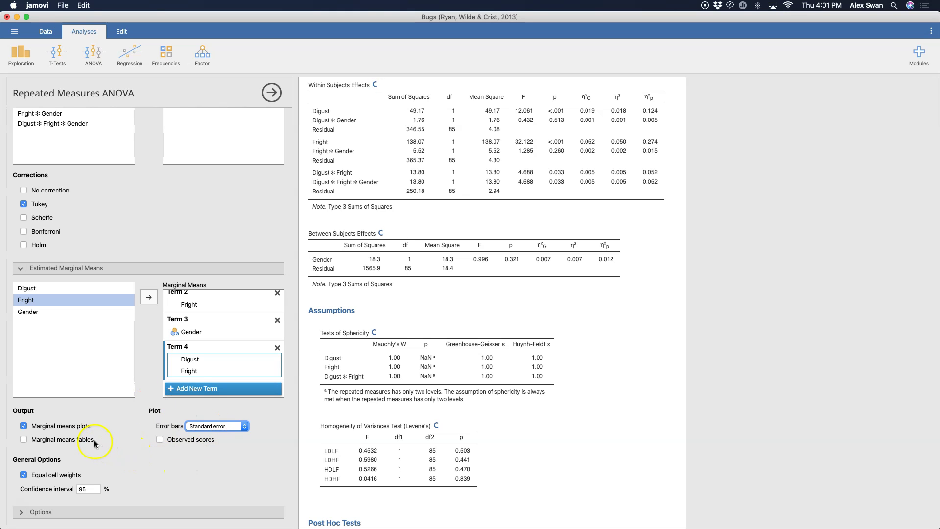
click(79, 442)
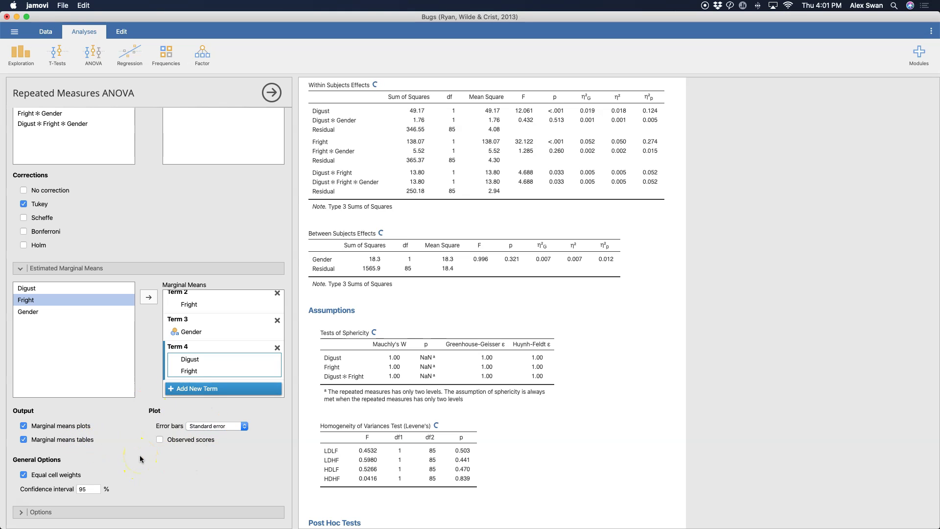
click(142, 513)
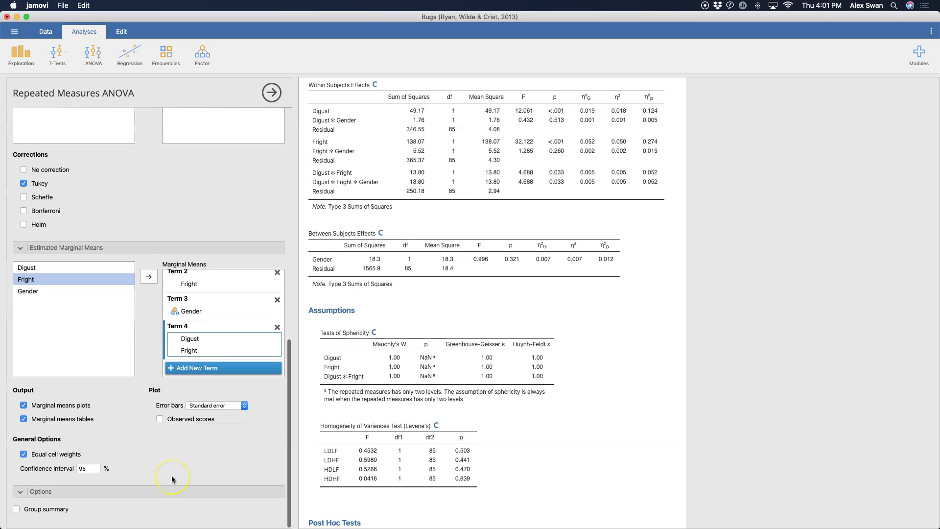
Add the group summary of included and excluded cases by Gender and review the results
scroll(173, 479, up, 3)
scroll(172, 480, down, 3)
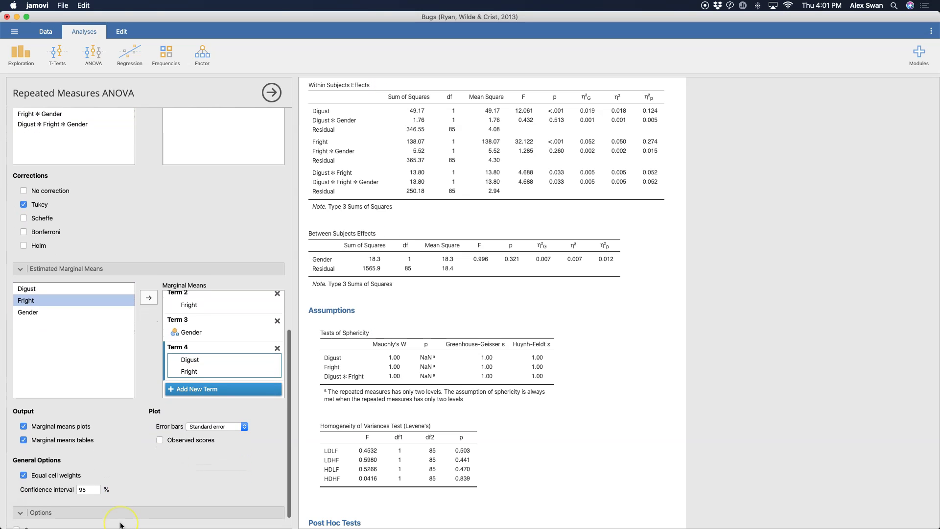
click(17, 527)
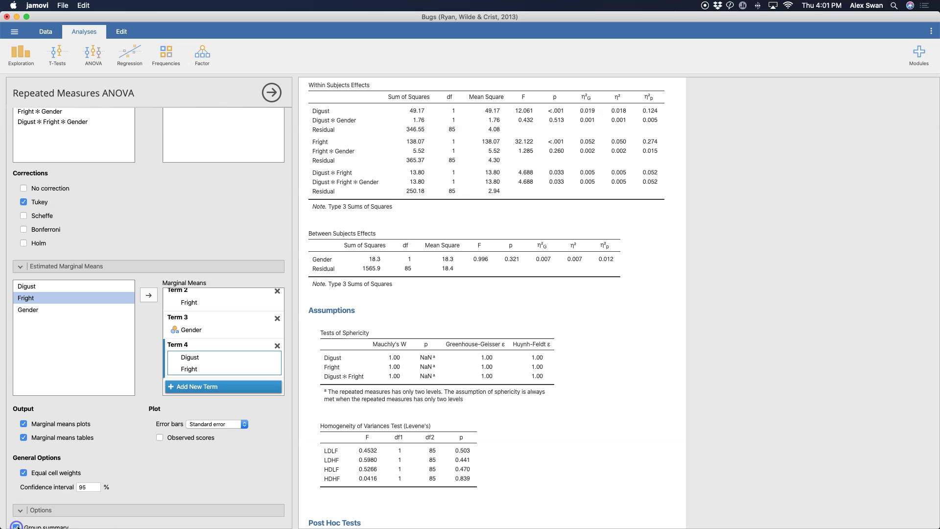
scroll(196, 473, down, 1)
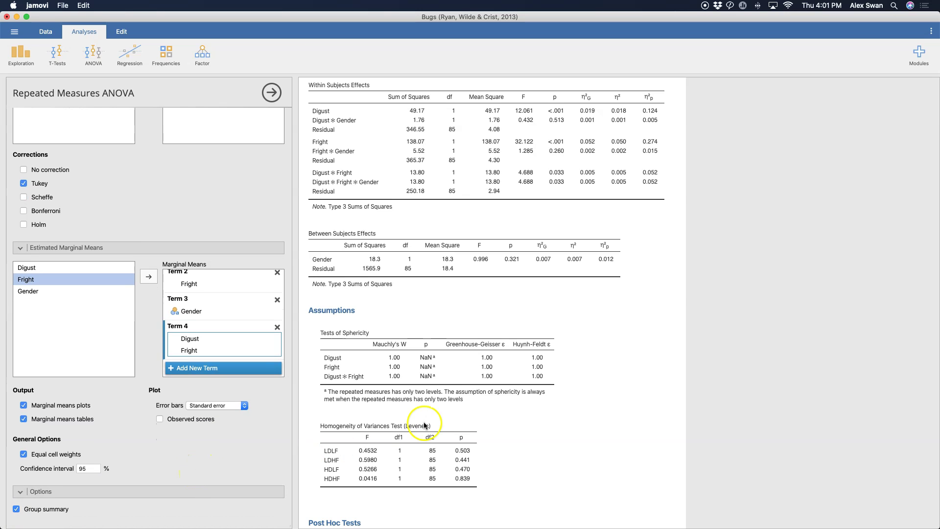
scroll(435, 424, down, 5)
scroll(435, 424, down, 20)
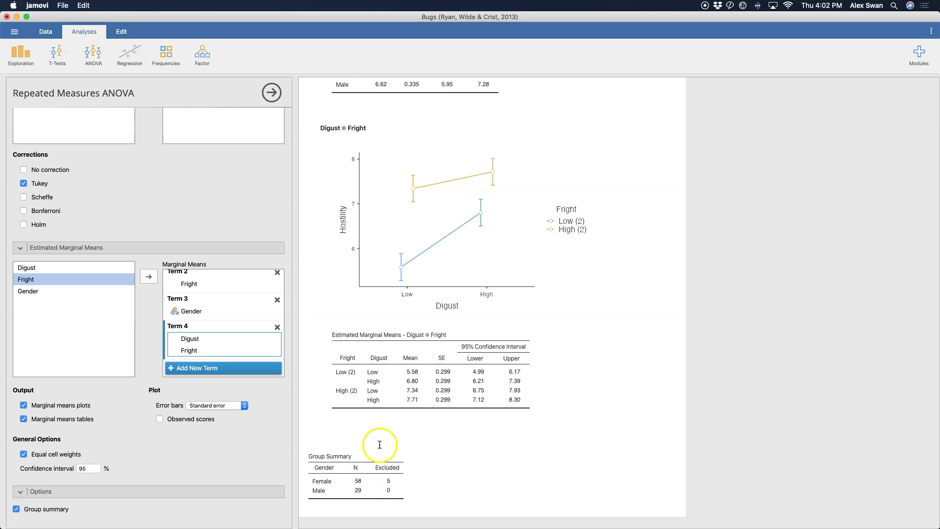
scroll(435, 447, up, 5)
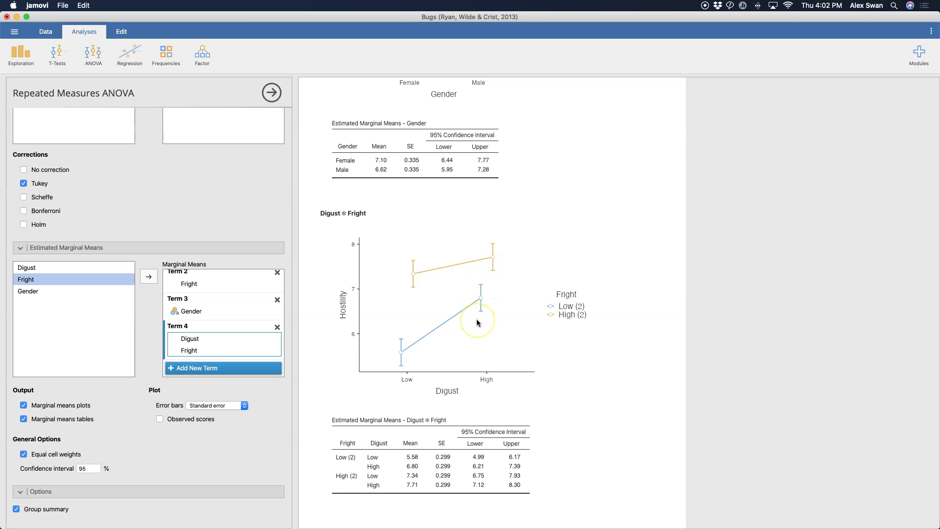
scroll(477, 319, down, 3)
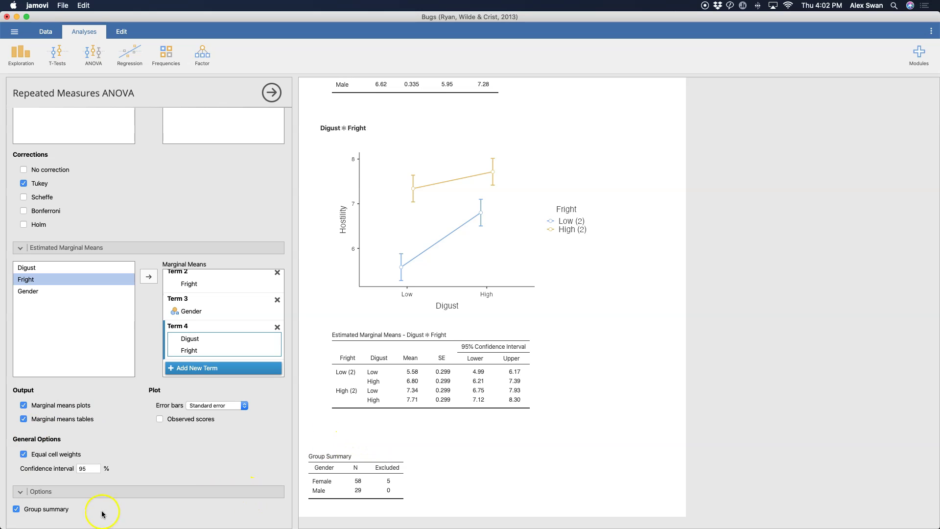
Collapse the Options, Estimated Marginal Means, Post Hoc Tests and Assumption Checks sections
click(26, 493)
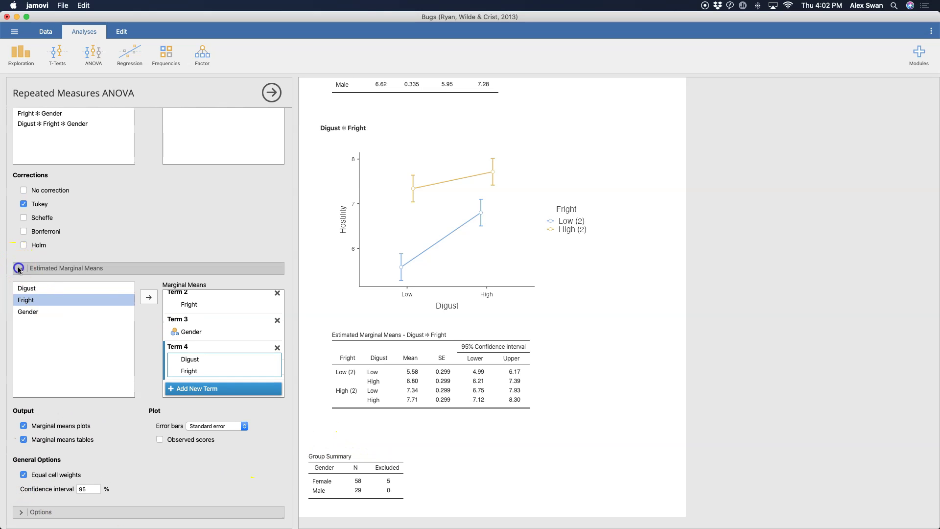
click(19, 268)
click(23, 288)
click(23, 390)
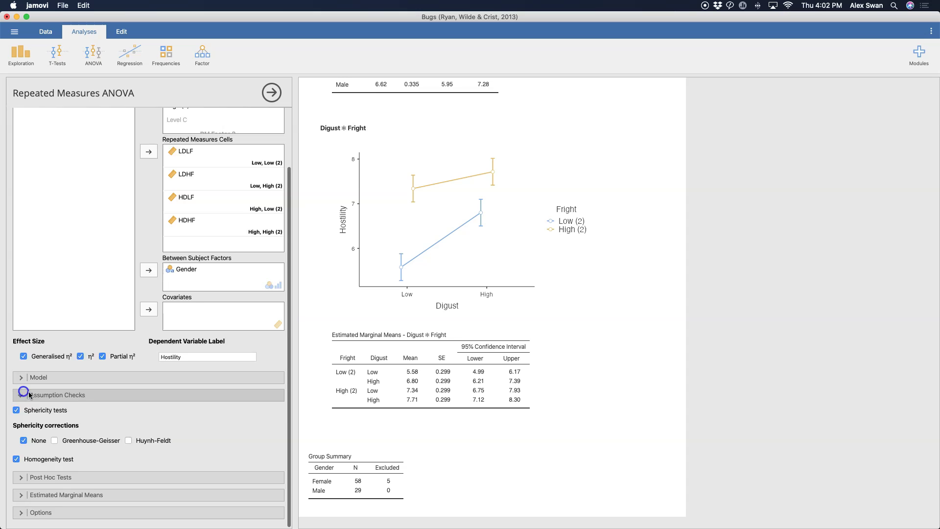